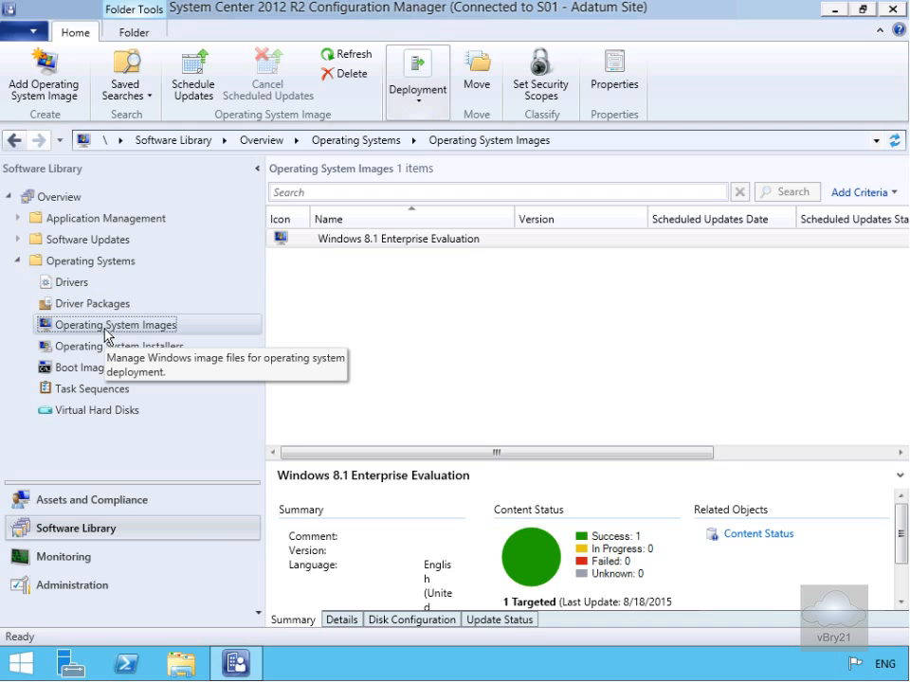
# Start adding an operating system image with the source path \\lon-cfg\Software\Win81RTM\sources\install.wim
pyautogui.rightClick(104, 331)
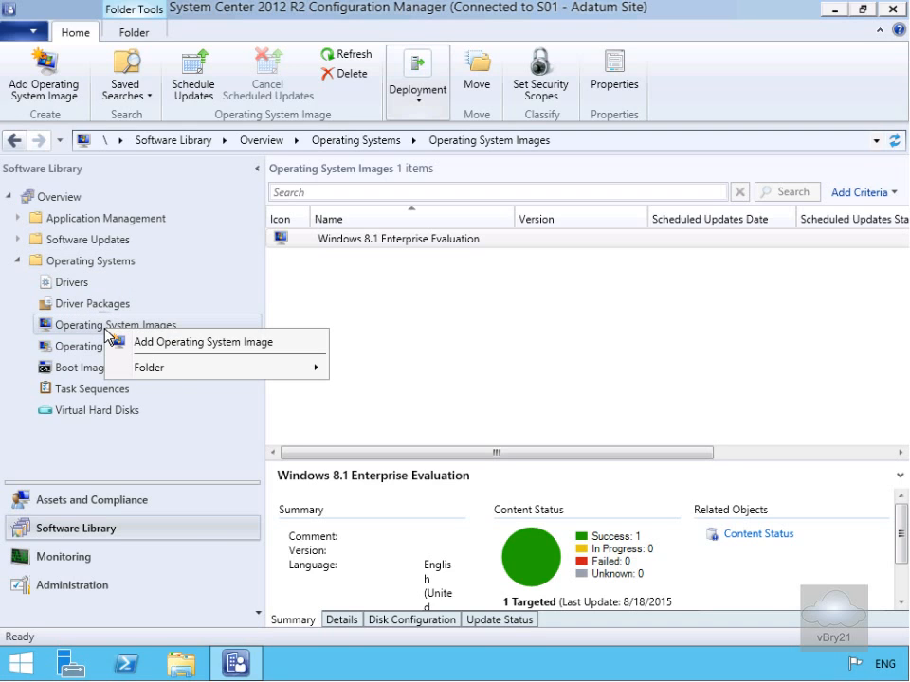
pyautogui.click(163, 351)
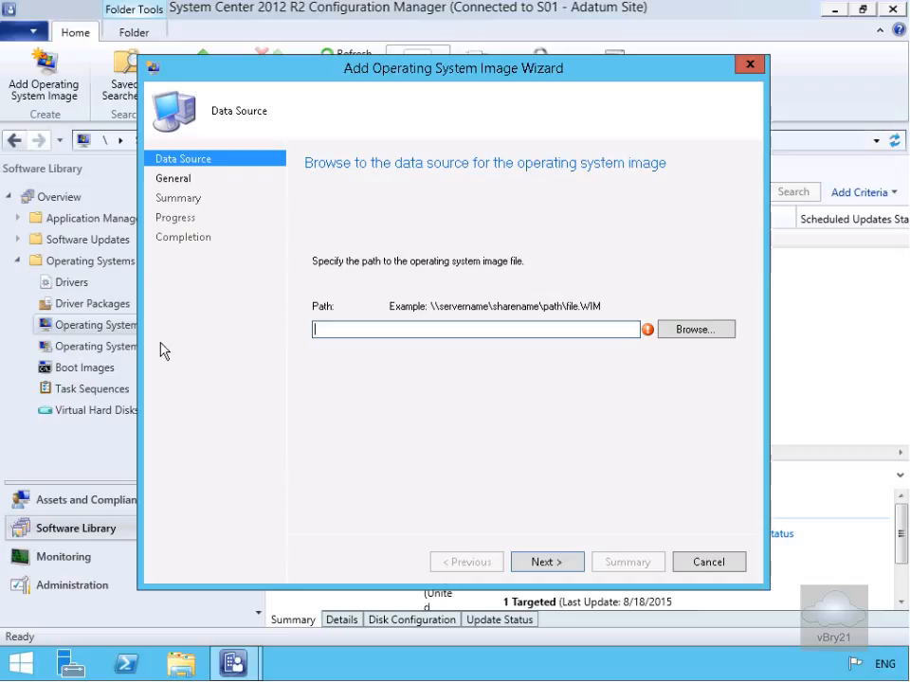
pyautogui.click(678, 336)
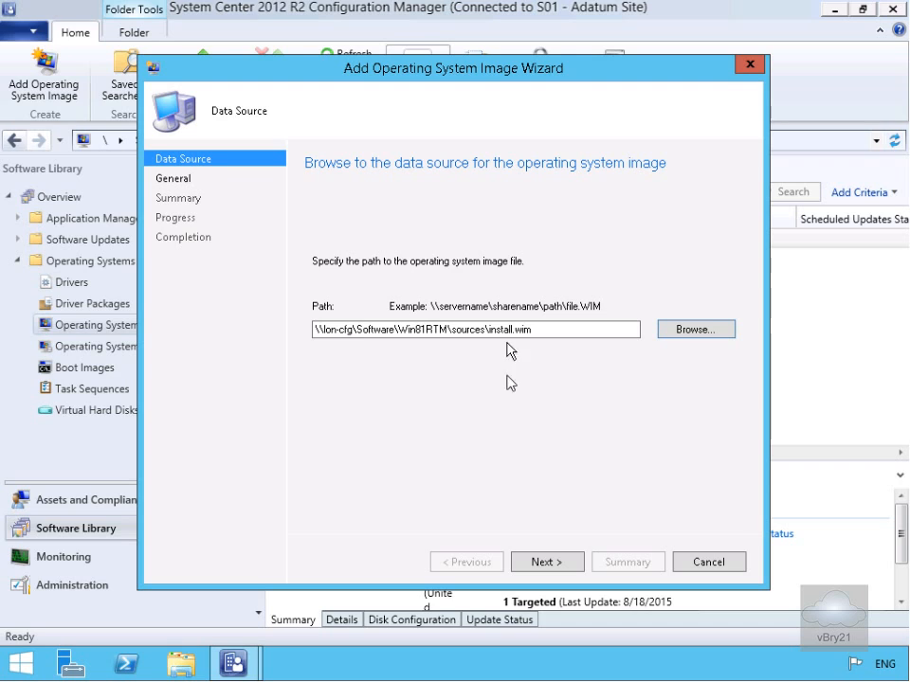
pyautogui.click(547, 563)
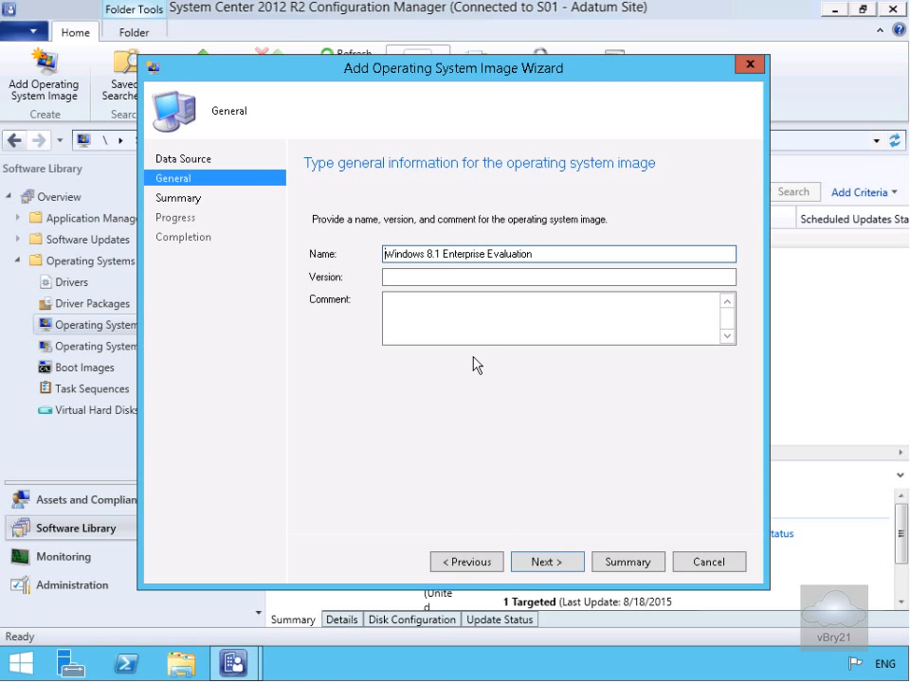
# Name the new operating system image Windows 8.1 and complete the wizard
pyautogui.moveTo(443, 254); pyautogui.dragTo(546, 253)
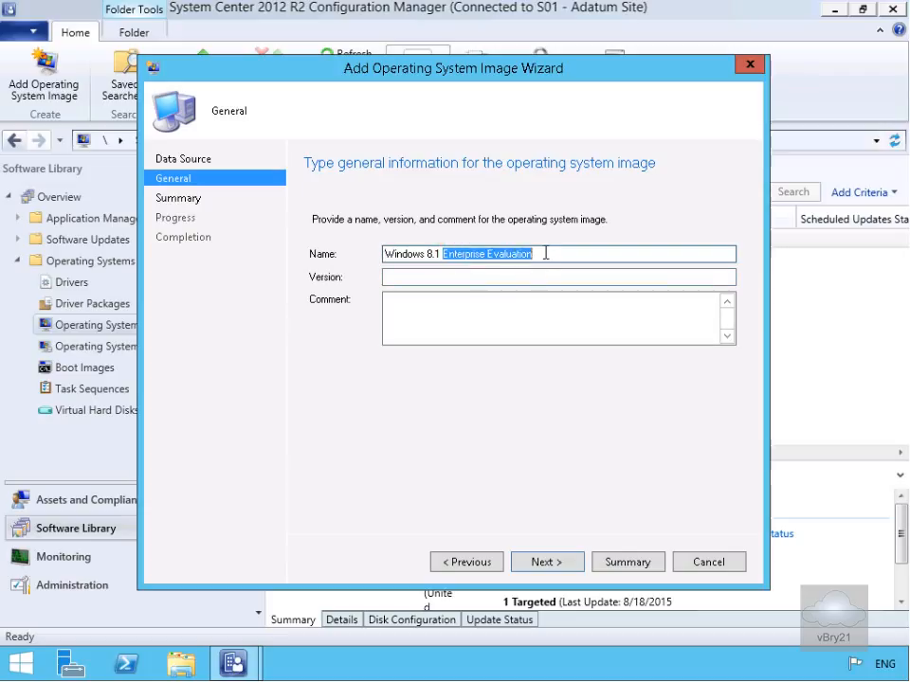
pyautogui.press('BackSpace')
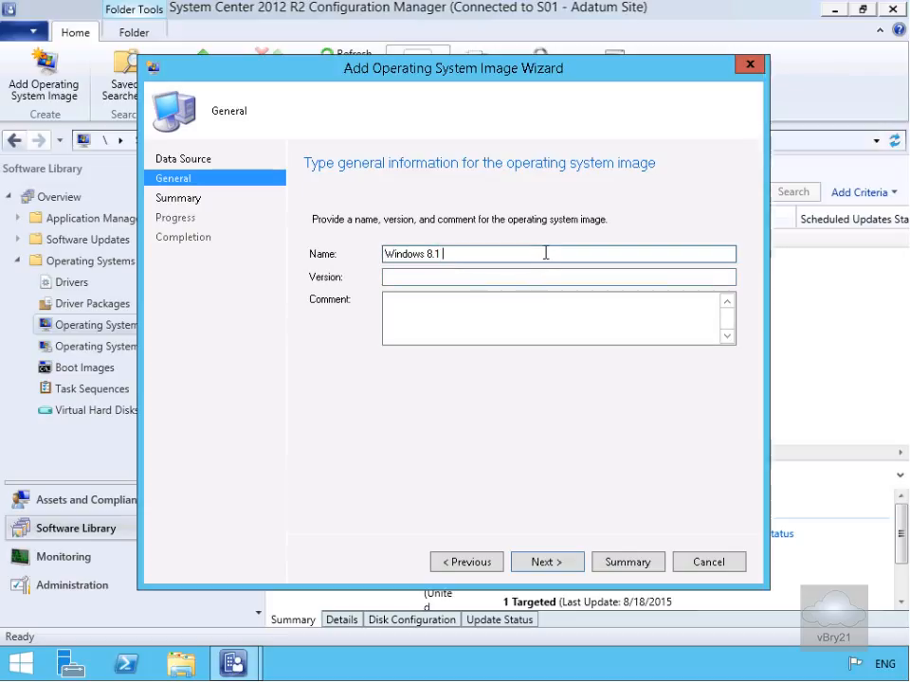
pyautogui.click(557, 571)
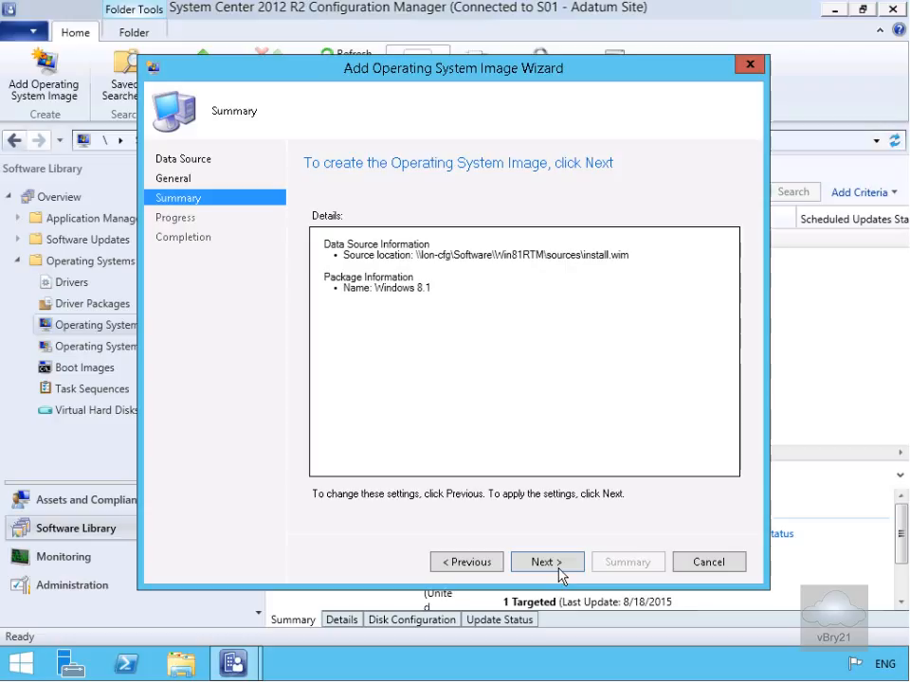
pyautogui.click(558, 567)
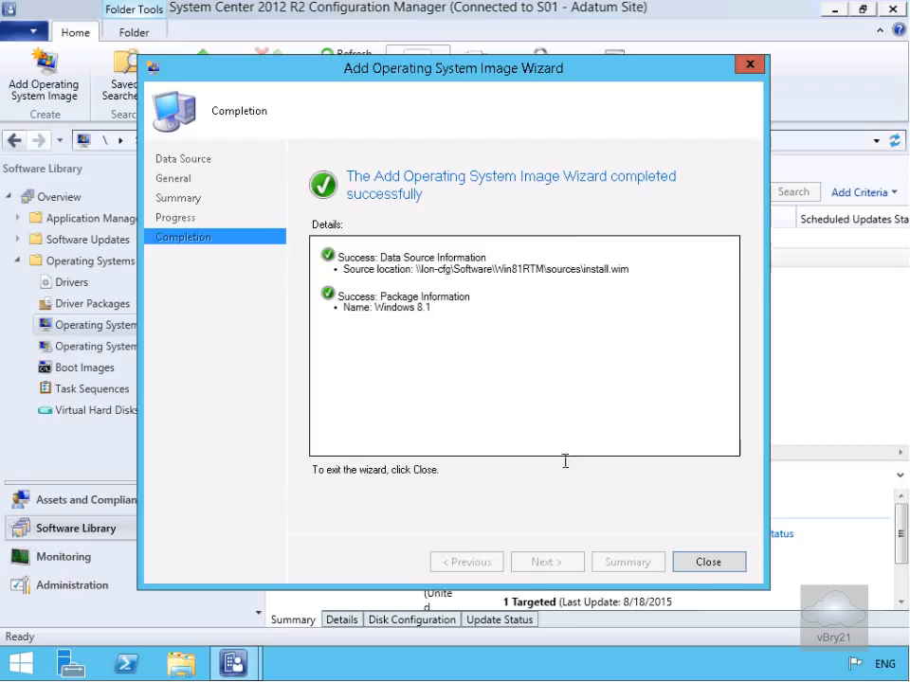
pyautogui.click(716, 566)
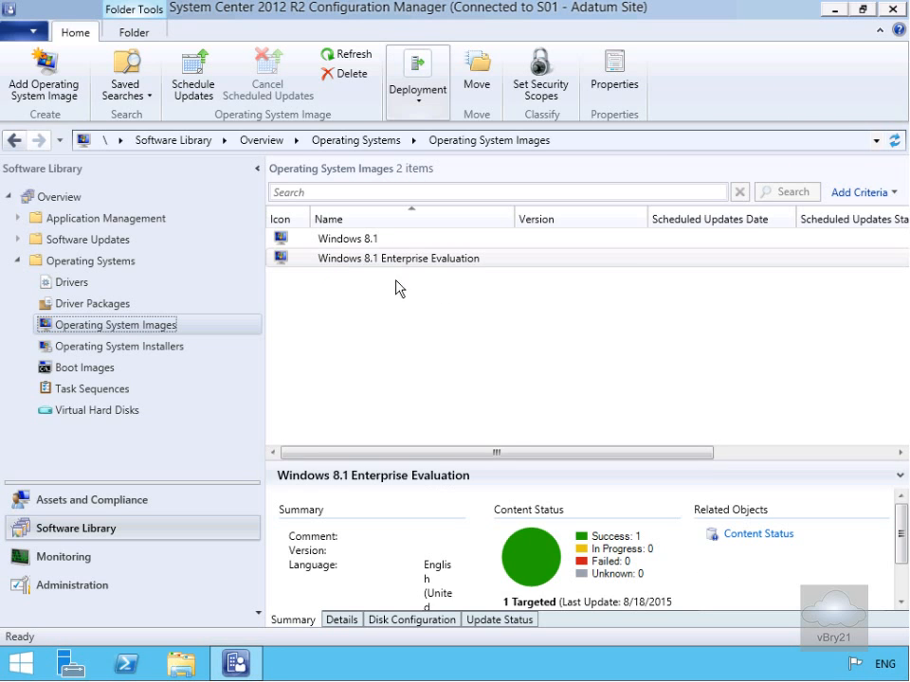
# Open the Windows 8.1 image's properties and review its Images, Data Source and Data Access settings
pyautogui.click(363, 244)
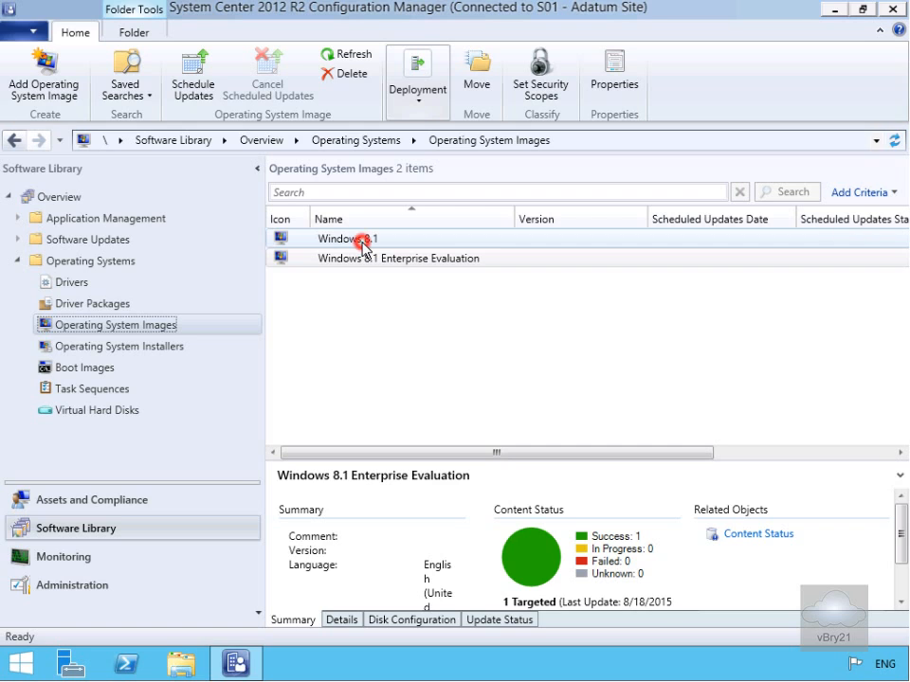
pyautogui.rightClick(363, 244)
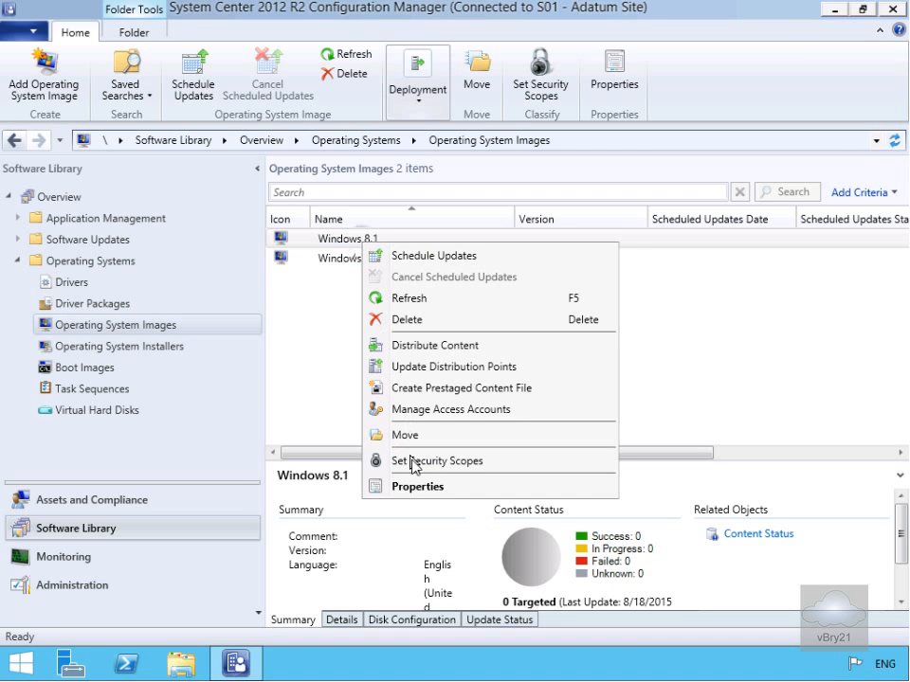
pyautogui.click(374, 486)
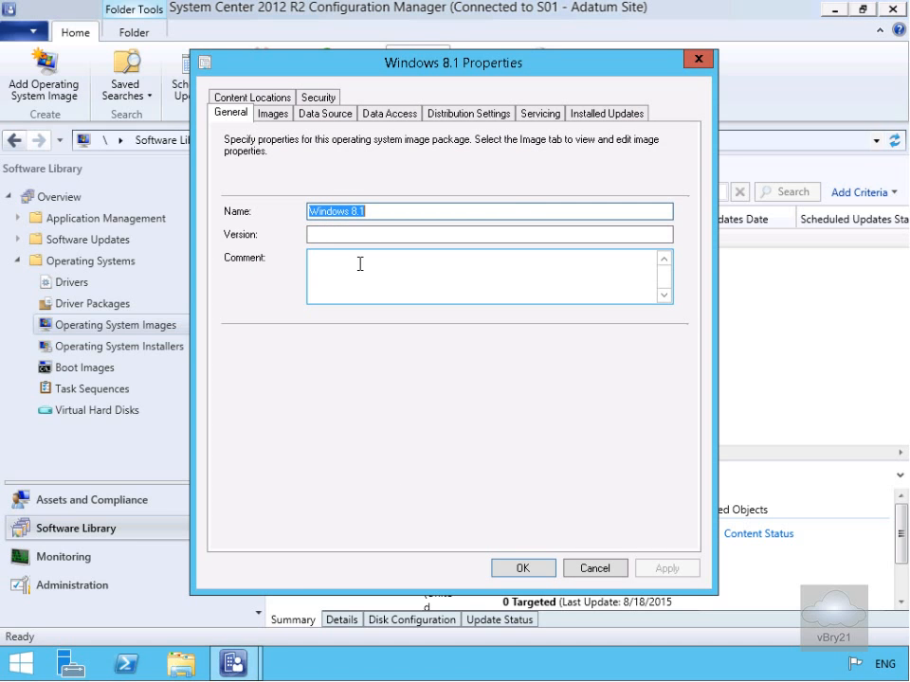
pyautogui.click(272, 114)
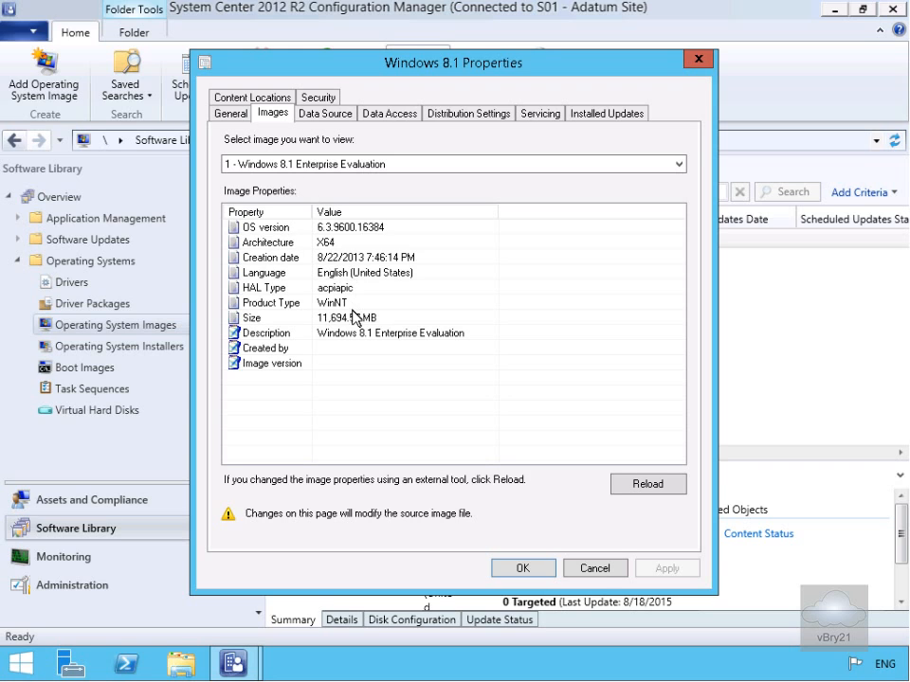
pyautogui.click(323, 116)
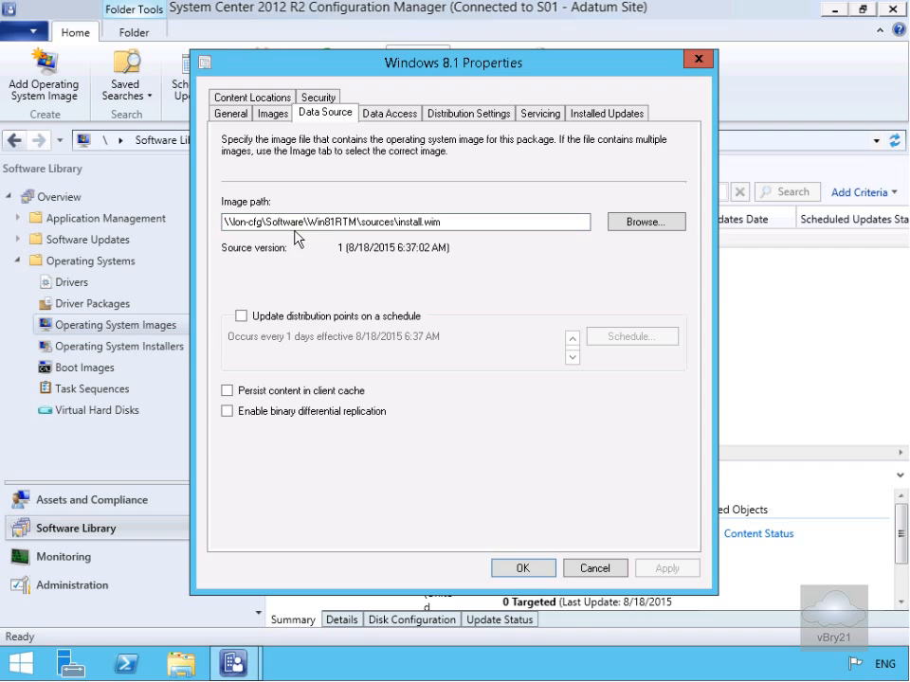
pyautogui.click(404, 114)
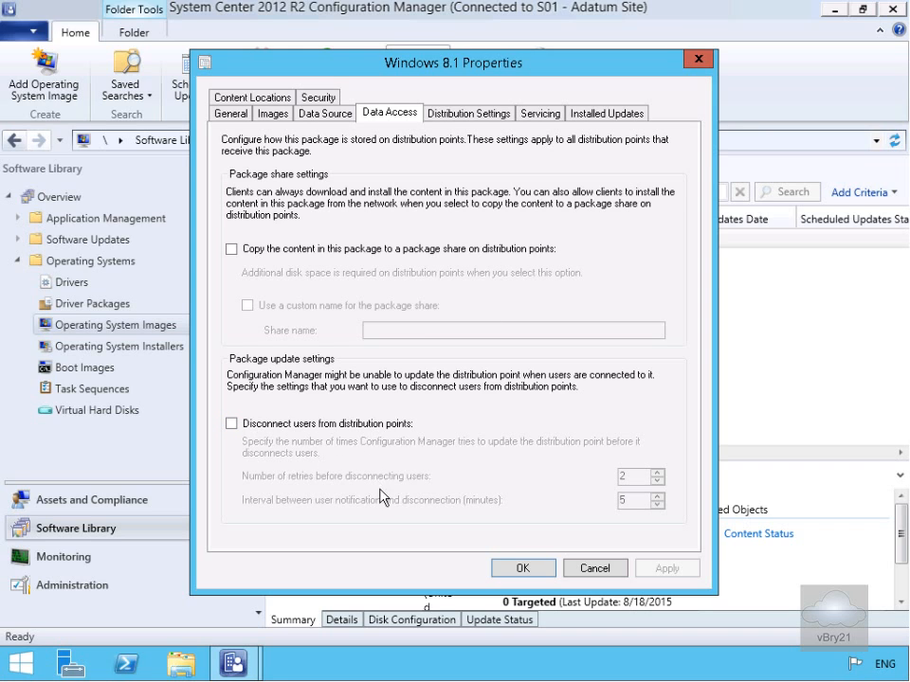
# Allow the Windows 8.1 package to be transferred via multicast (WinPE only) and save the properties
pyautogui.click(481, 122)
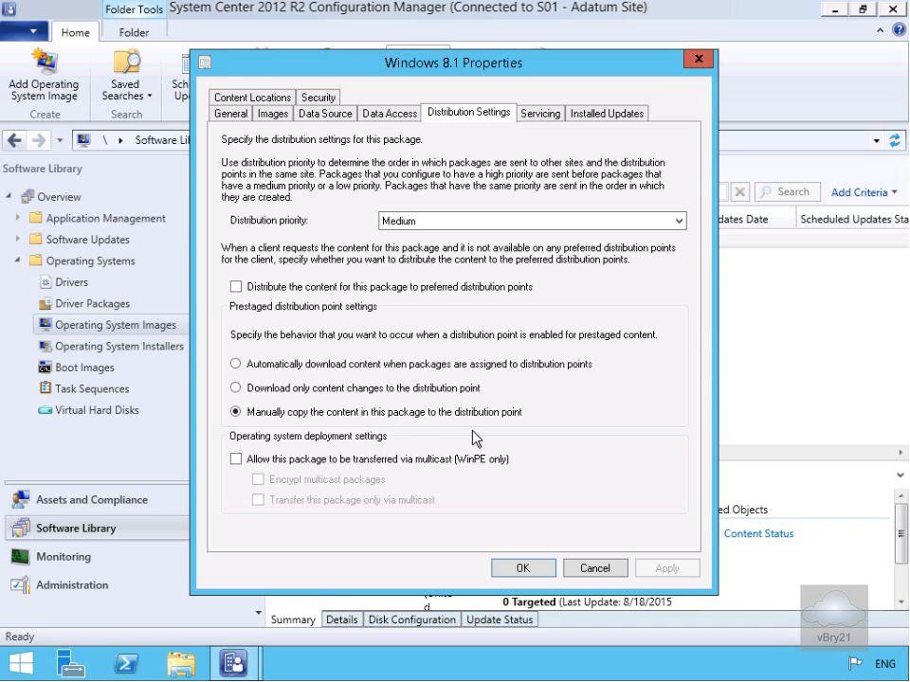
pyautogui.click(336, 464)
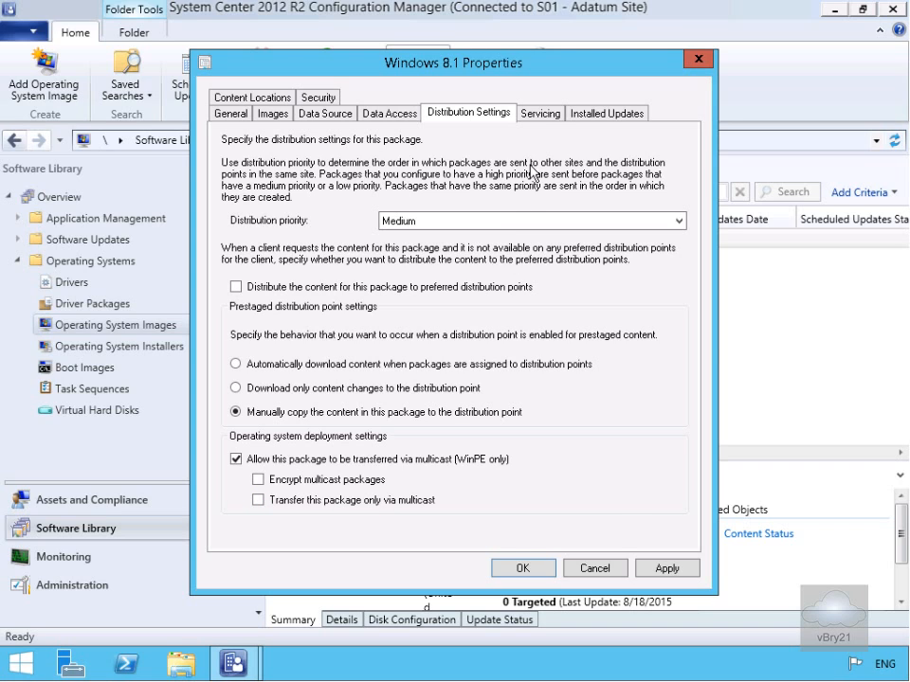
pyautogui.click(546, 115)
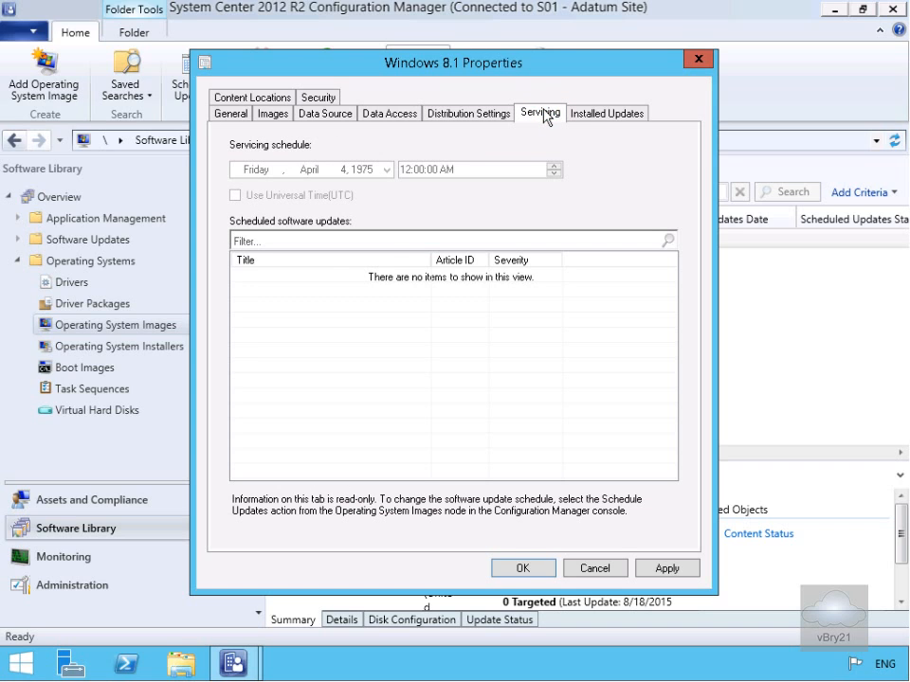
pyautogui.click(603, 116)
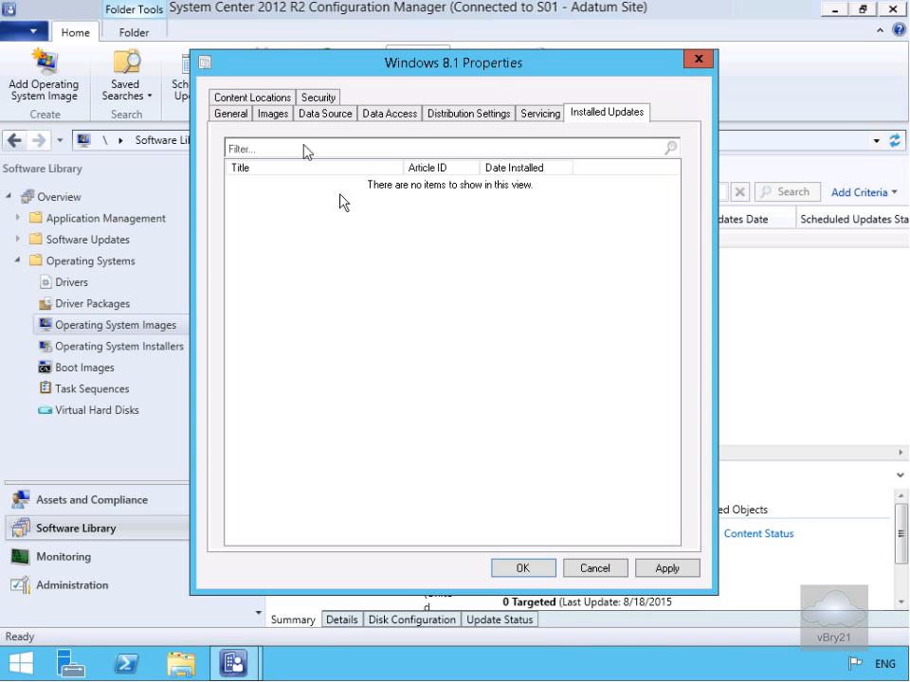
pyautogui.click(275, 97)
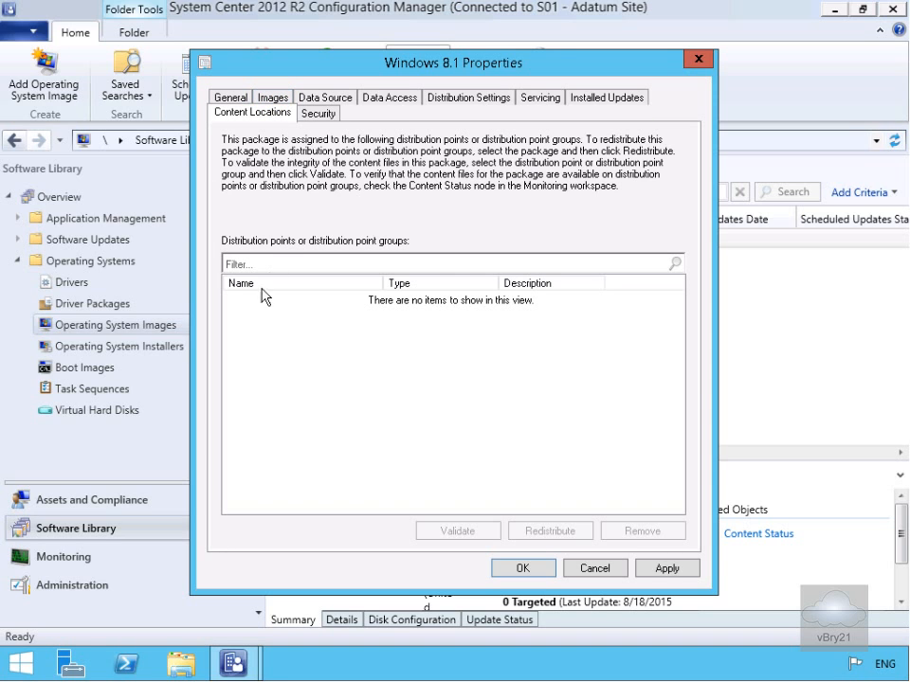
pyautogui.click(334, 114)
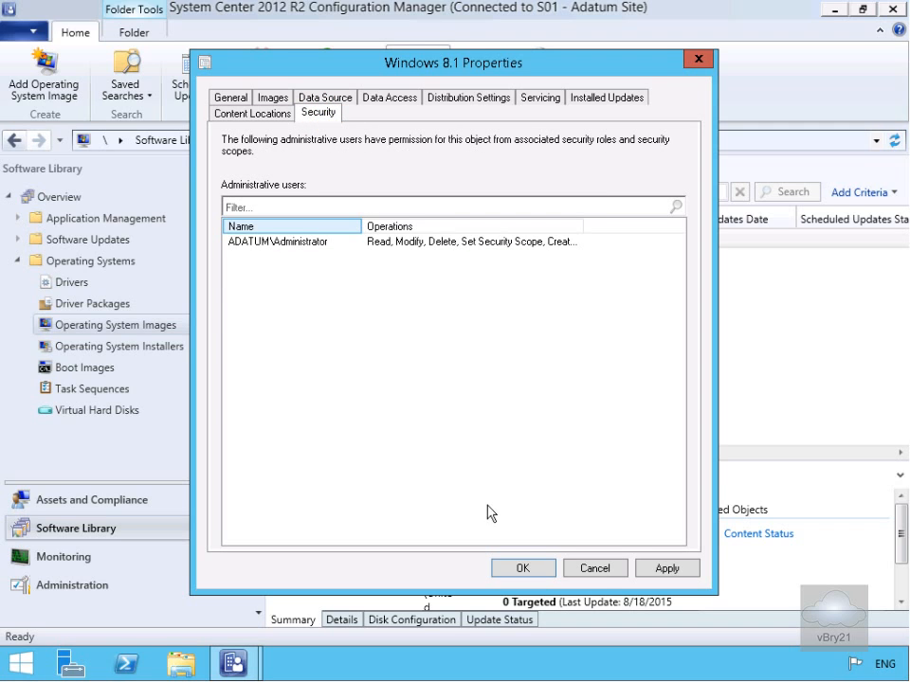
pyautogui.click(522, 566)
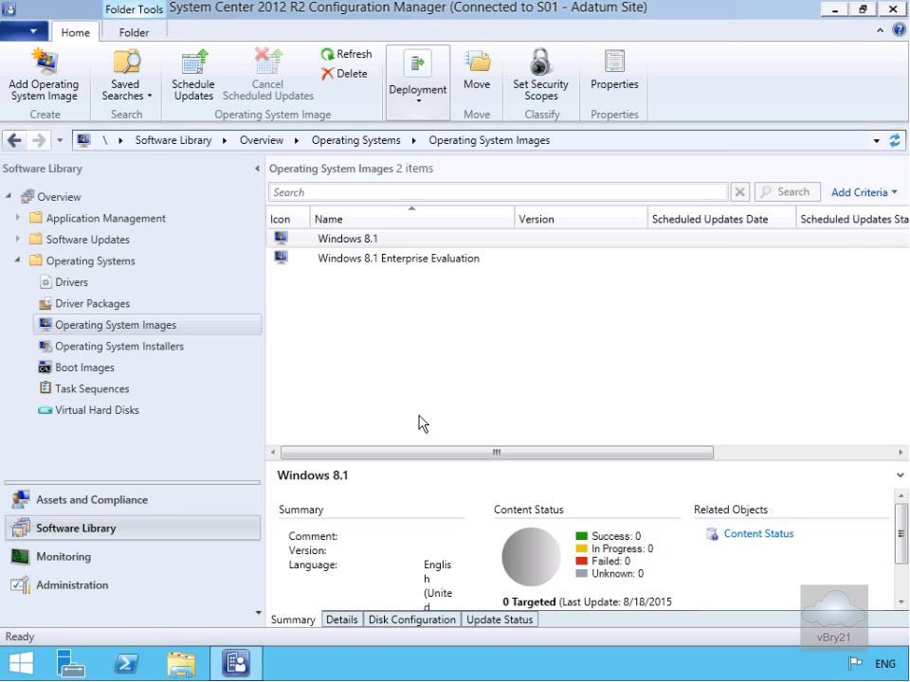
# Distribute the Windows 8.1 image content to the LON-CFG.ADATUM.COM distribution point
pyautogui.click(357, 241)
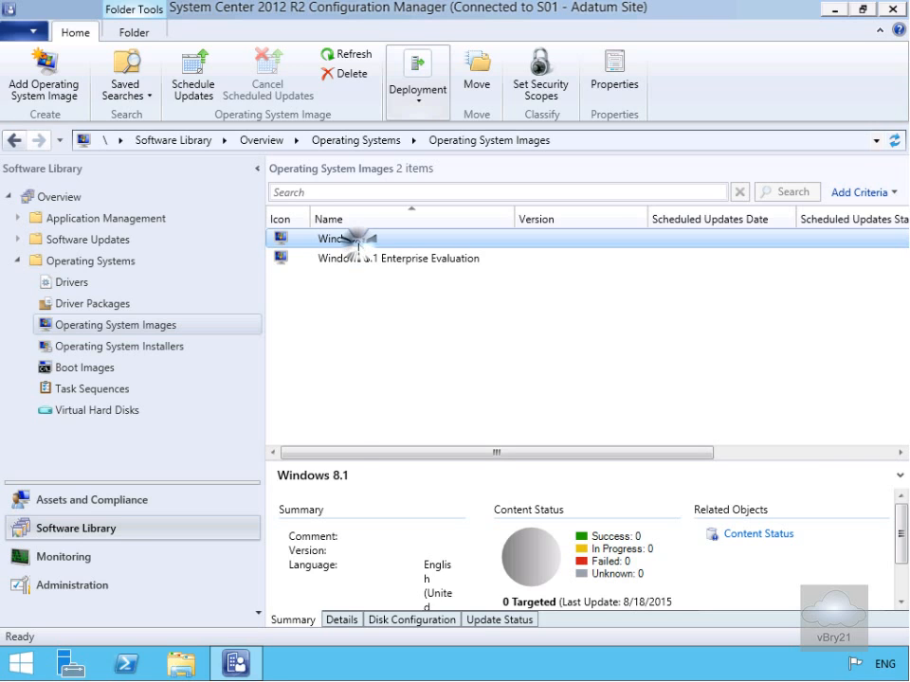
pyautogui.rightClick(359, 245)
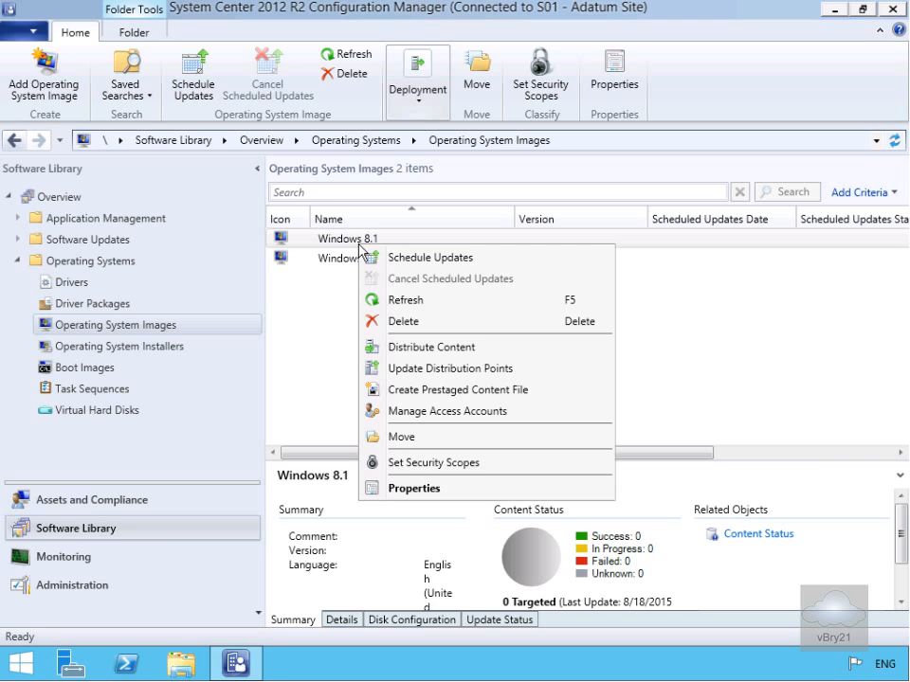
pyautogui.click(401, 349)
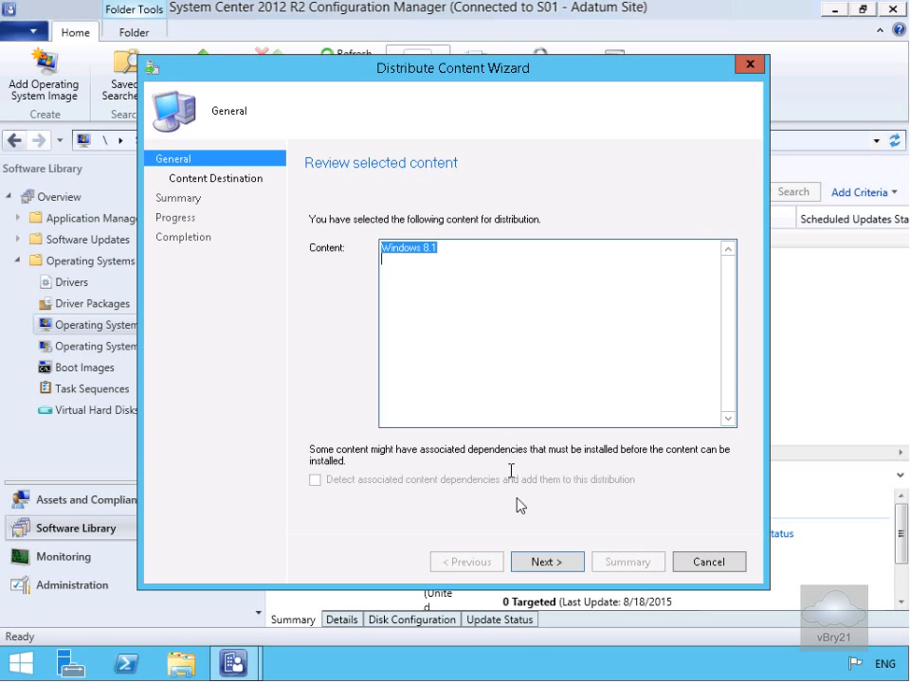
pyautogui.click(562, 566)
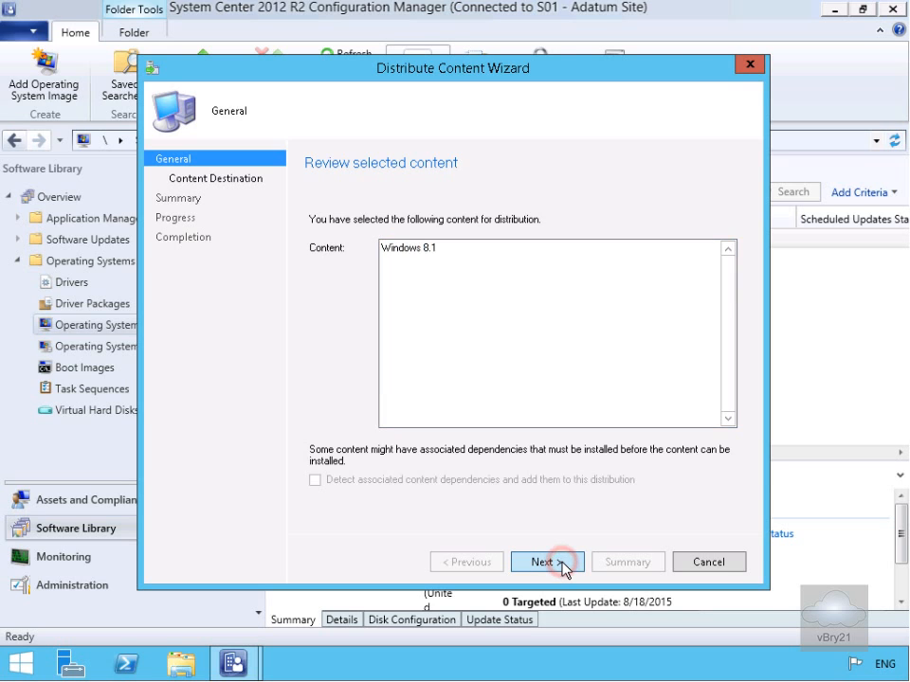
pyautogui.click(677, 296)
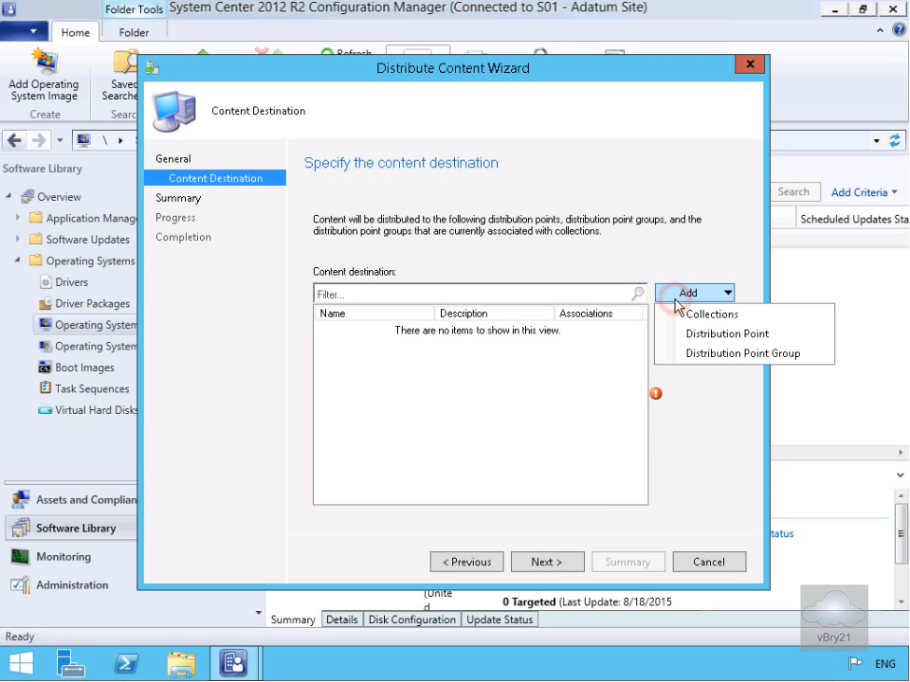
pyautogui.click(694, 336)
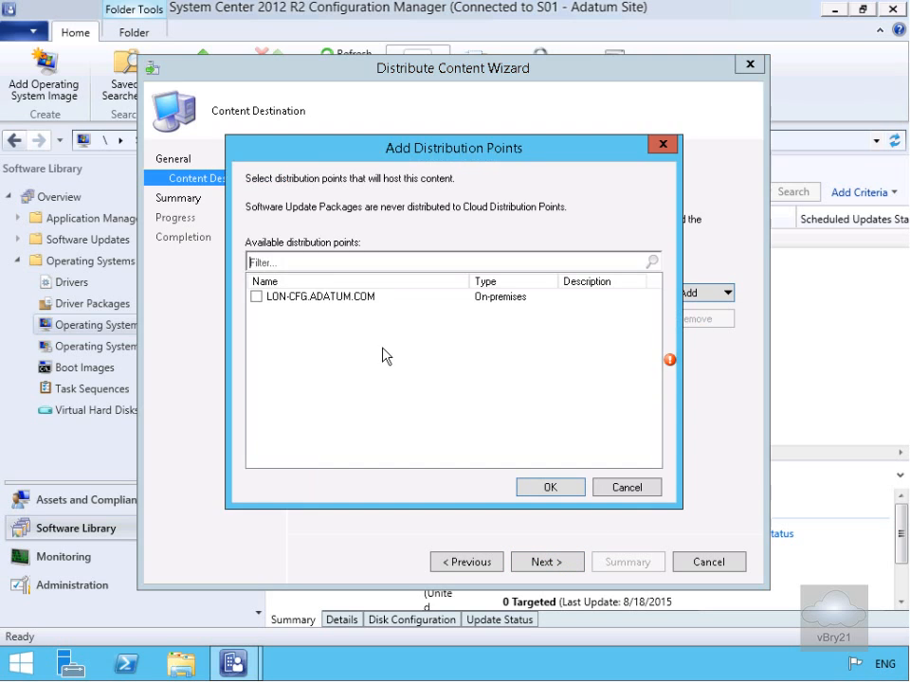
pyautogui.click(256, 296)
pyautogui.click(549, 486)
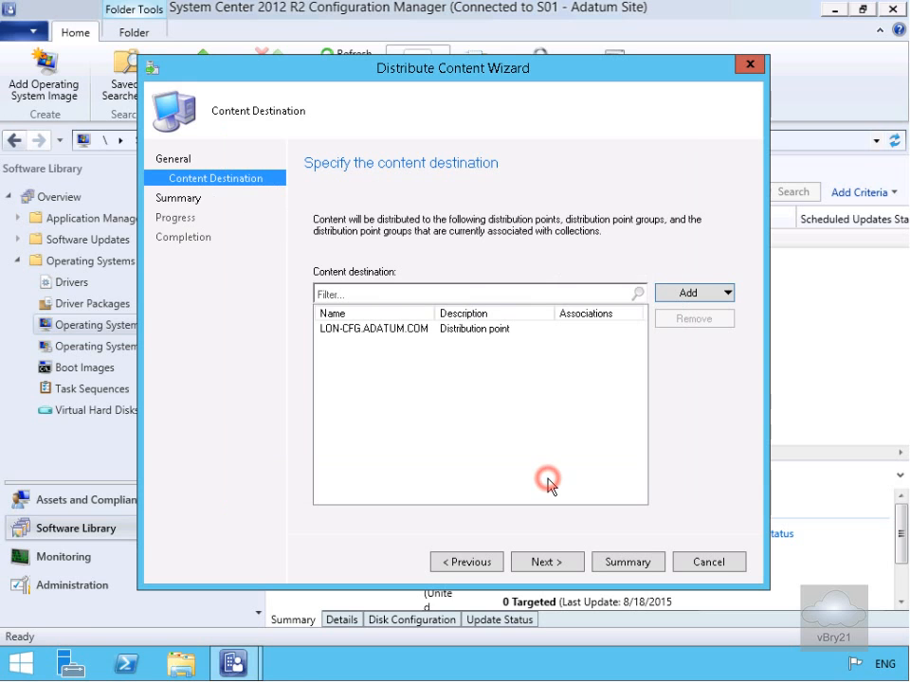
pyautogui.click(546, 563)
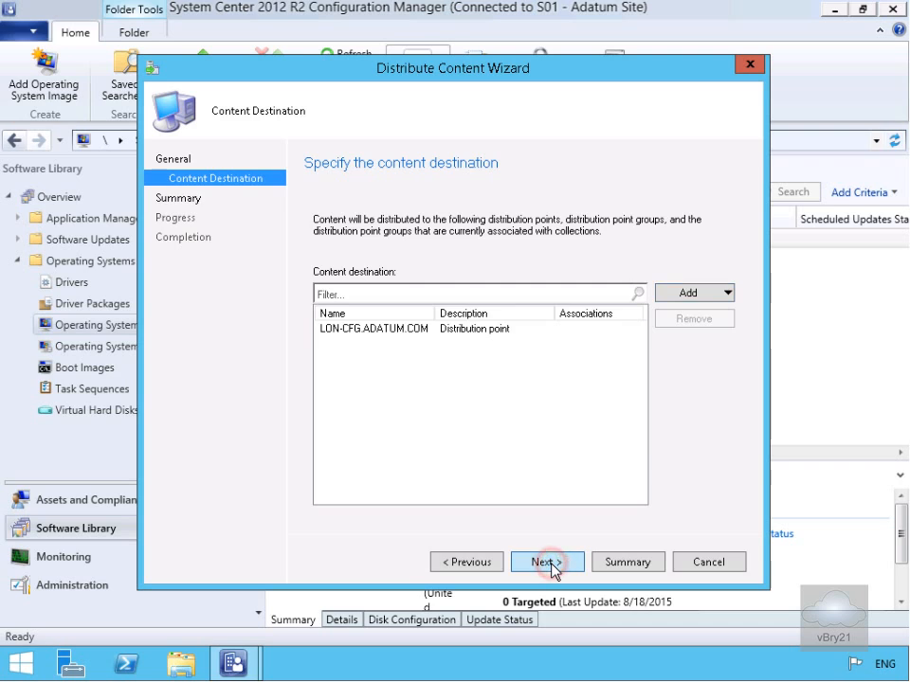
pyautogui.click(550, 565)
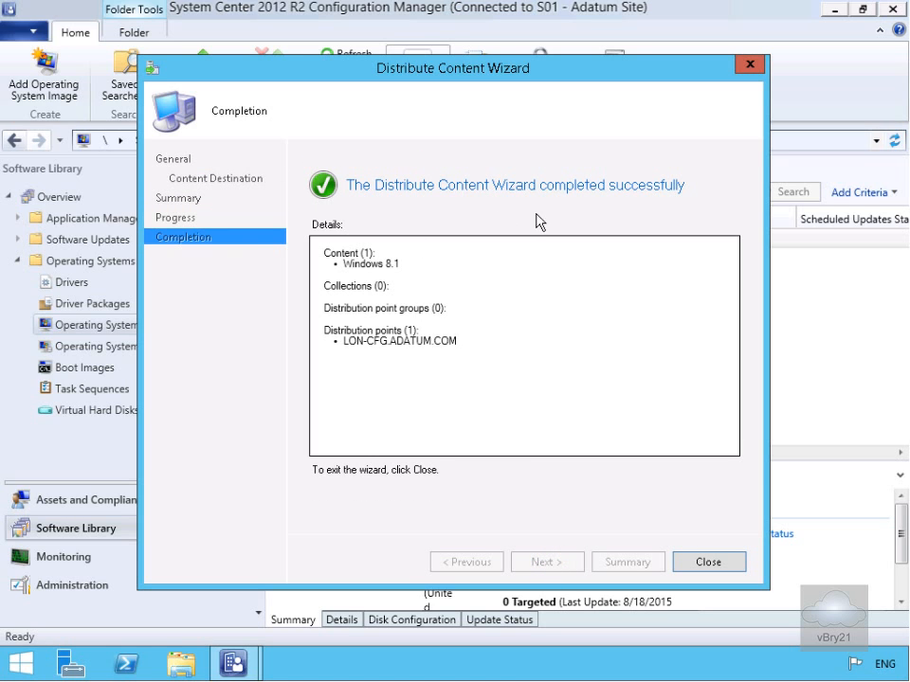
pyautogui.click(700, 565)
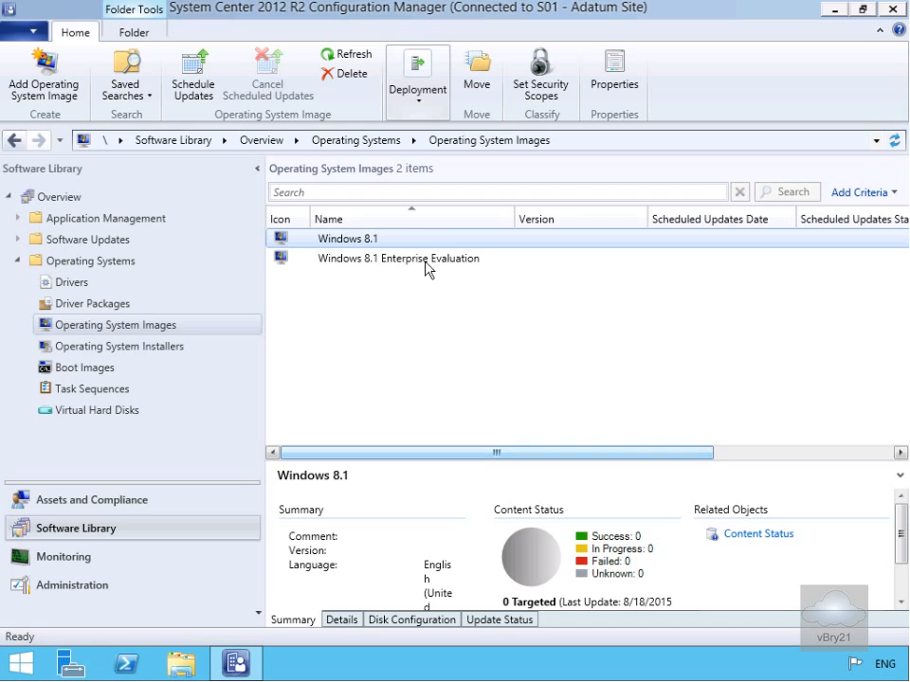
# Refresh the Windows 8.1 image to update its content status
pyautogui.click(402, 240)
pyautogui.rightClick(405, 243)
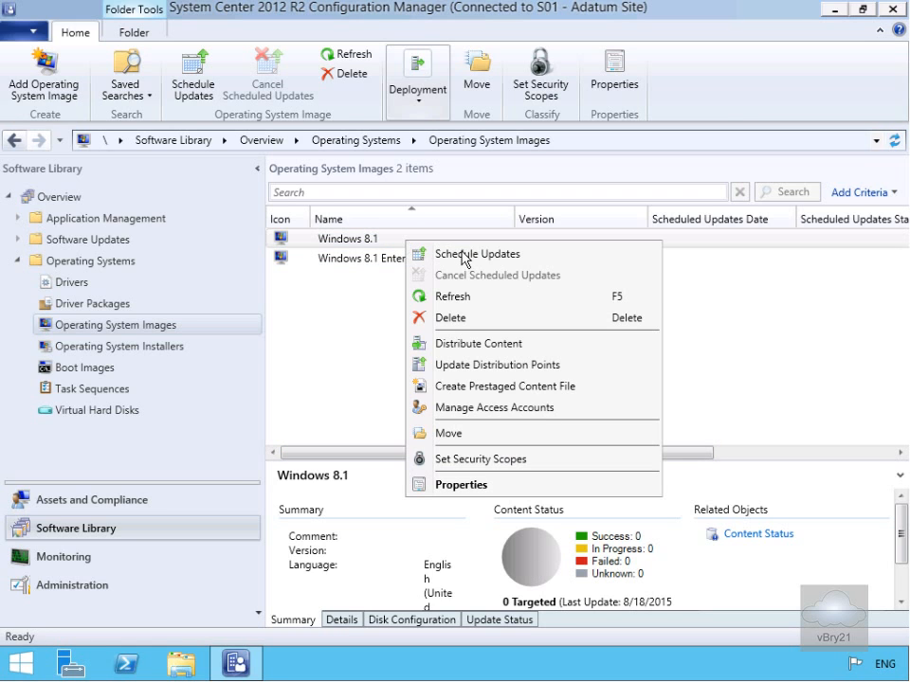
pyautogui.click(461, 298)
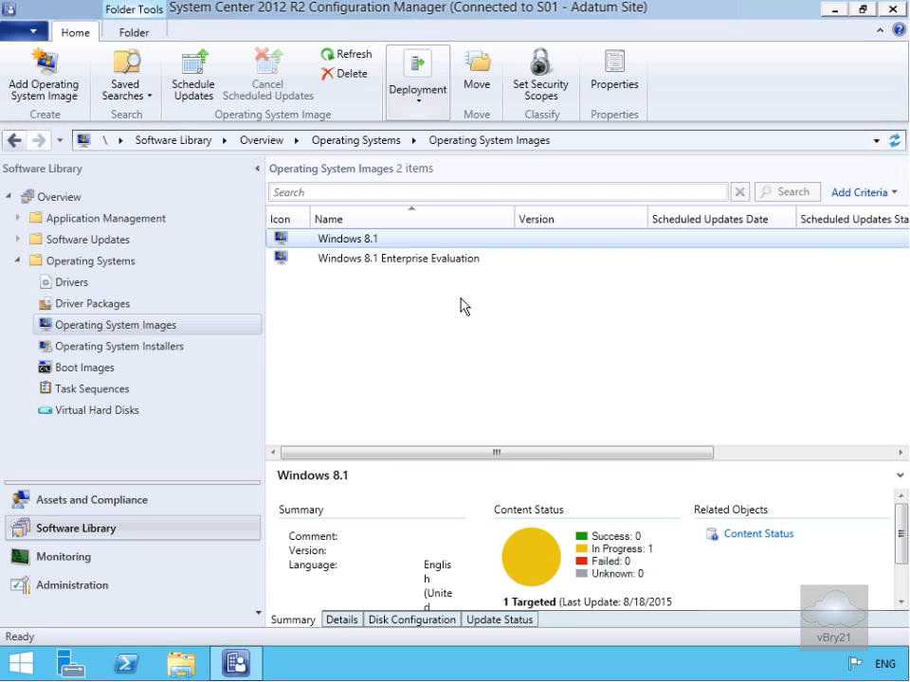